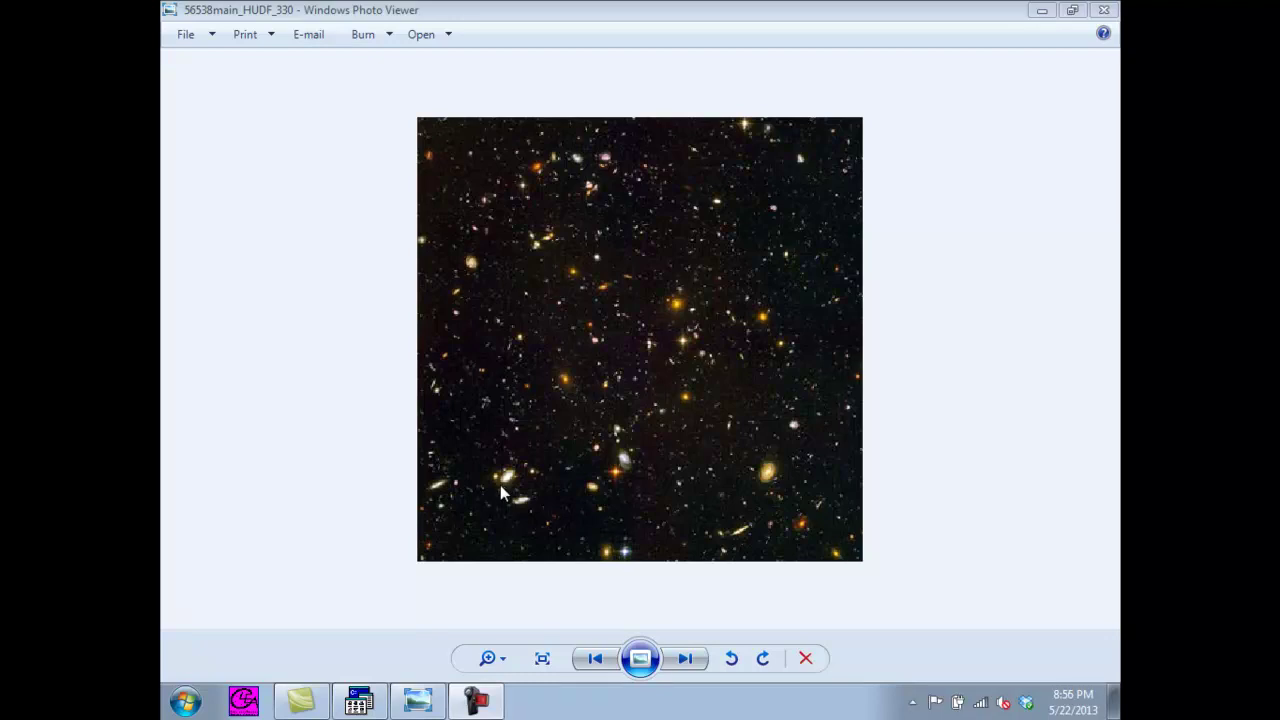
Launch CLEA Hubble Redshift, log in with an empty student form, and run the telescope exercise.
left_click(268, 695)
left_click(187, 33)
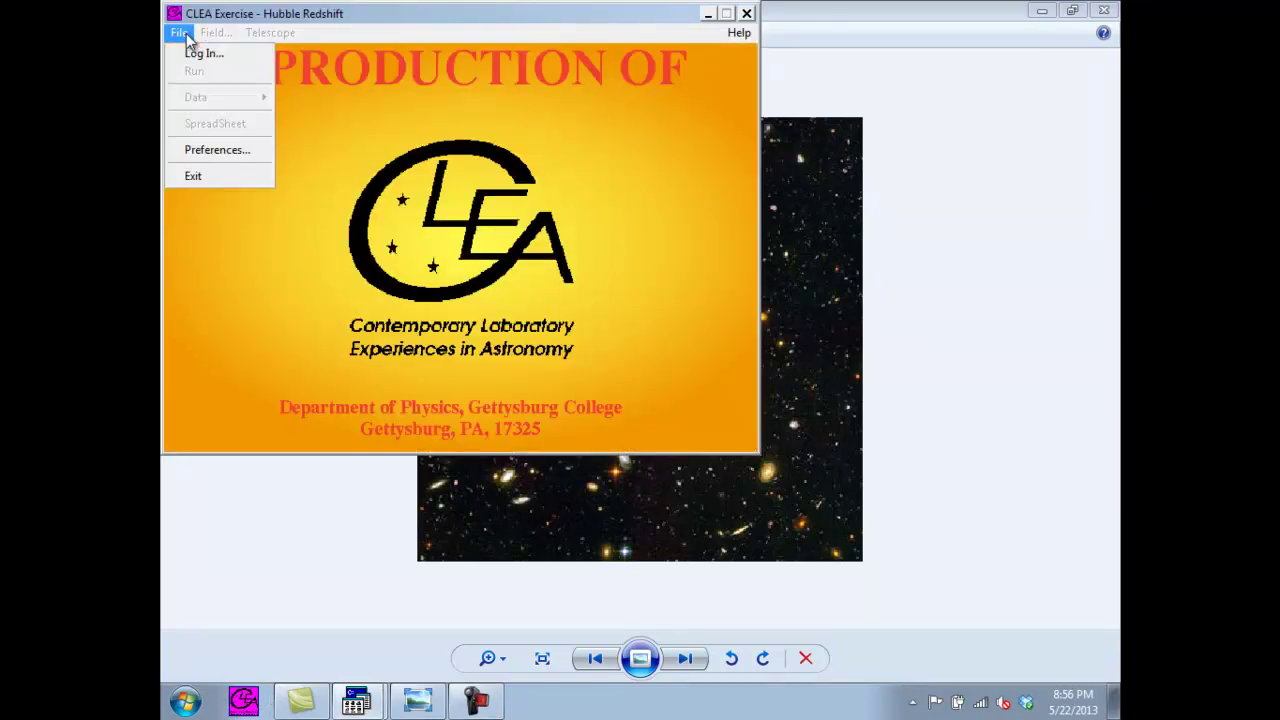
left_click(179, 53)
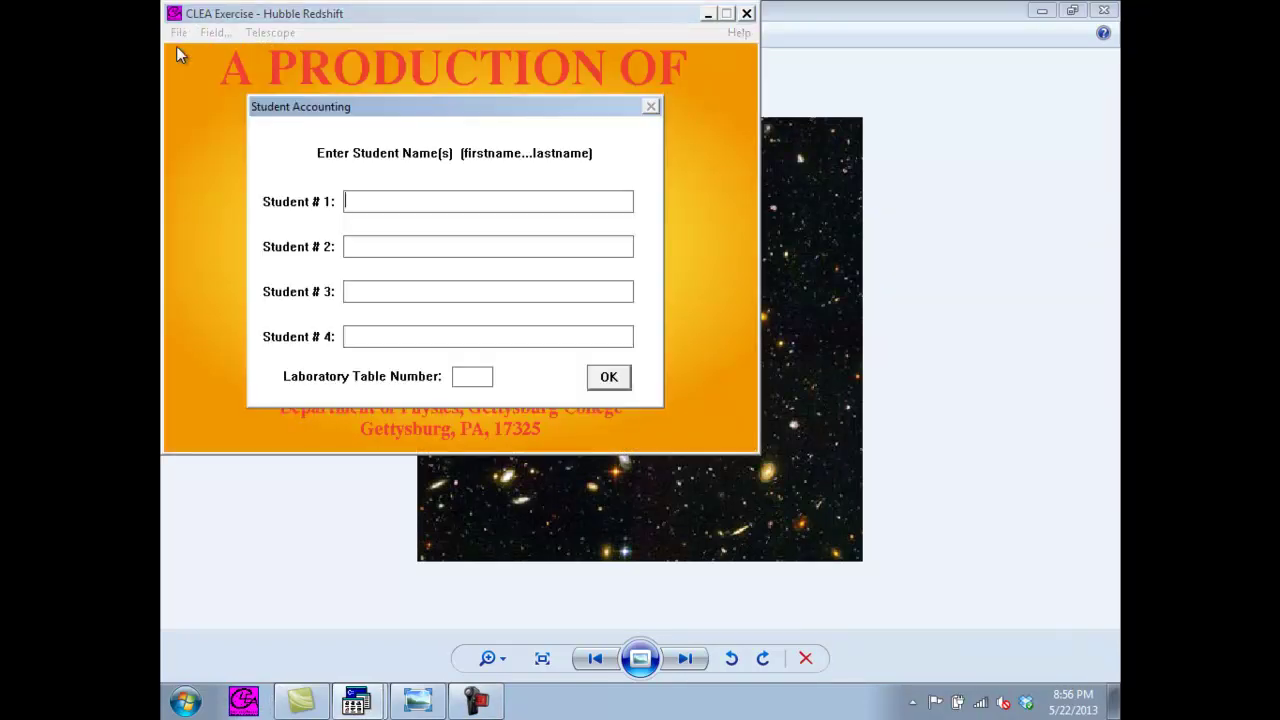
left_click(609, 377)
left_click(620, 412)
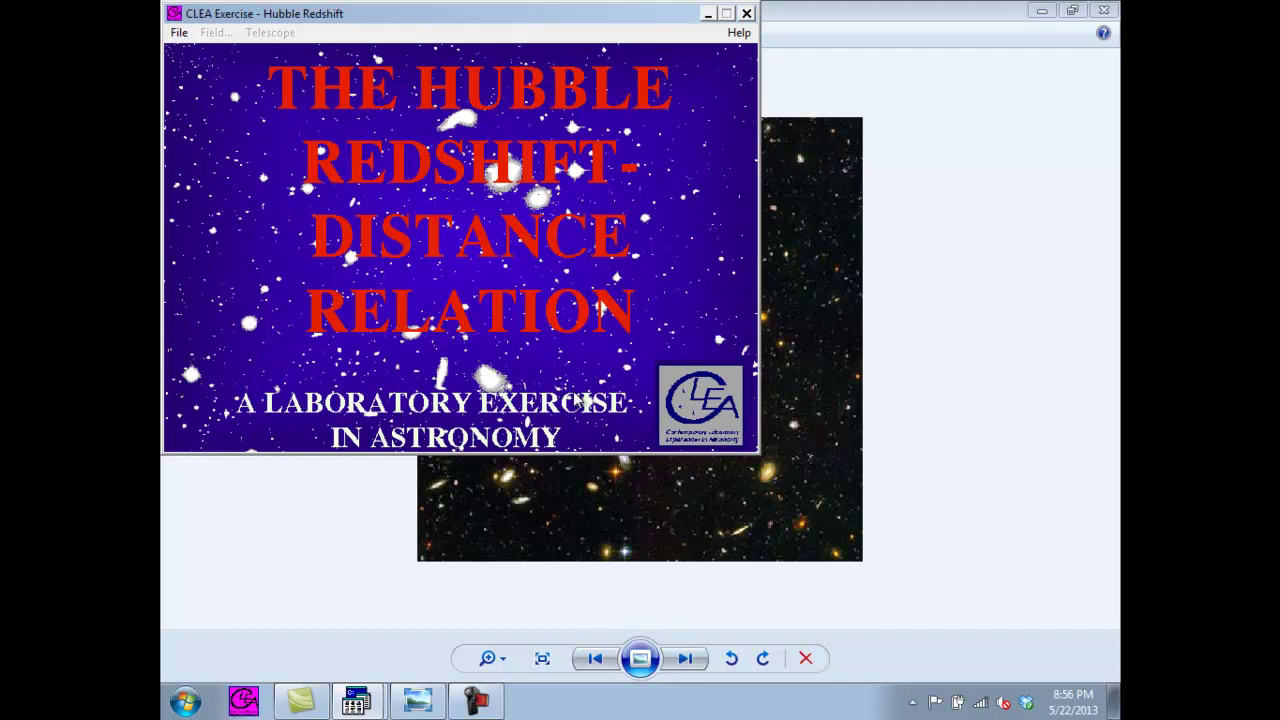
left_click(185, 37)
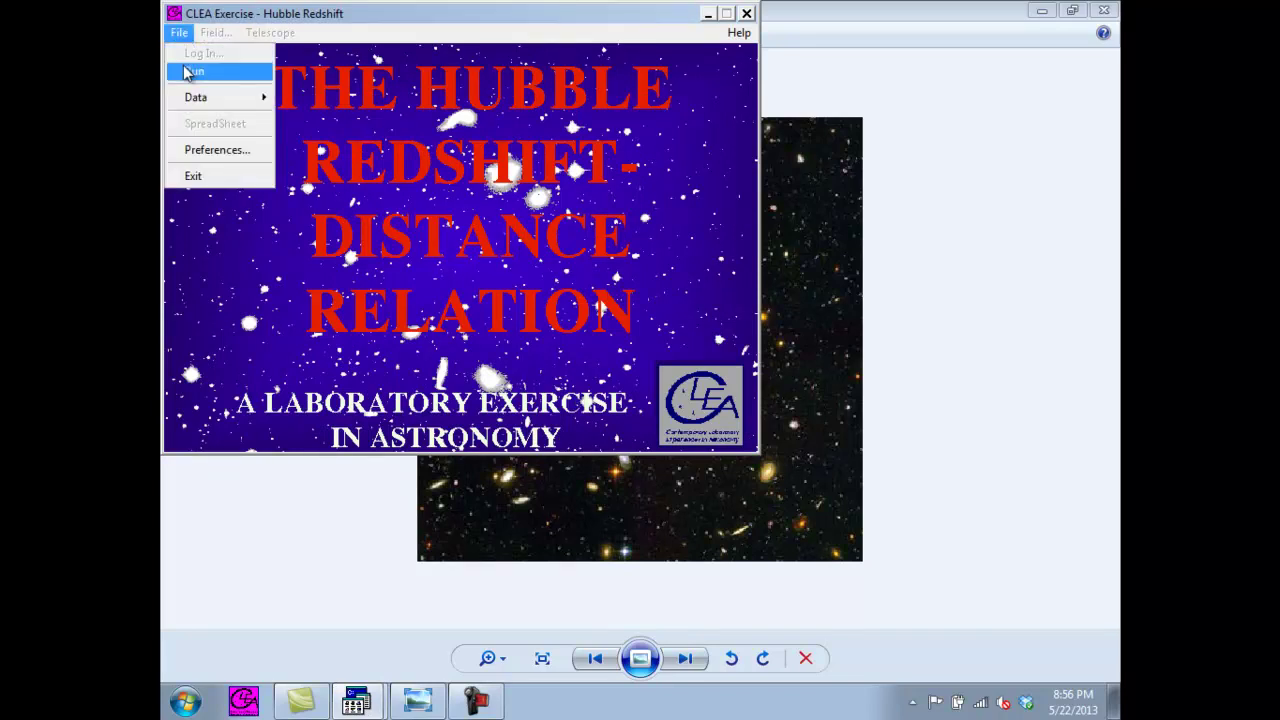
left_click(190, 71)
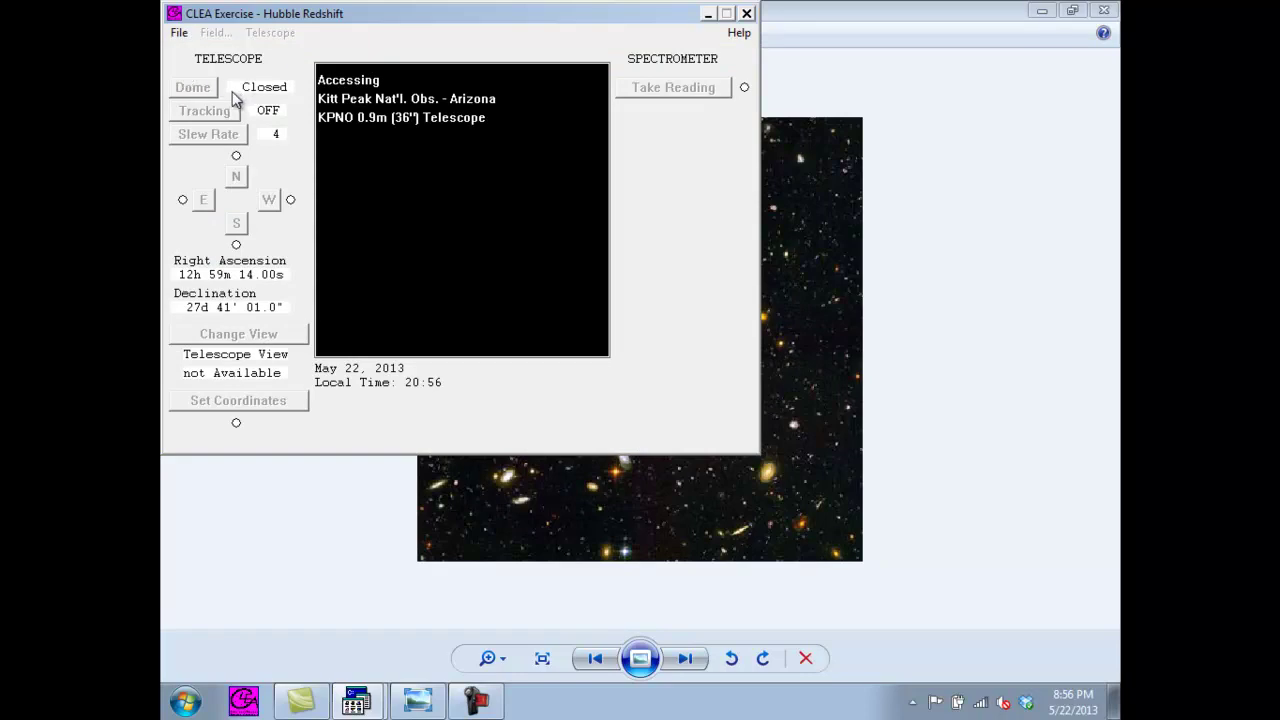
Open the dome, turn on tracking, and switch to the magnified view with the galaxy on the slit.
left_click(794, 419)
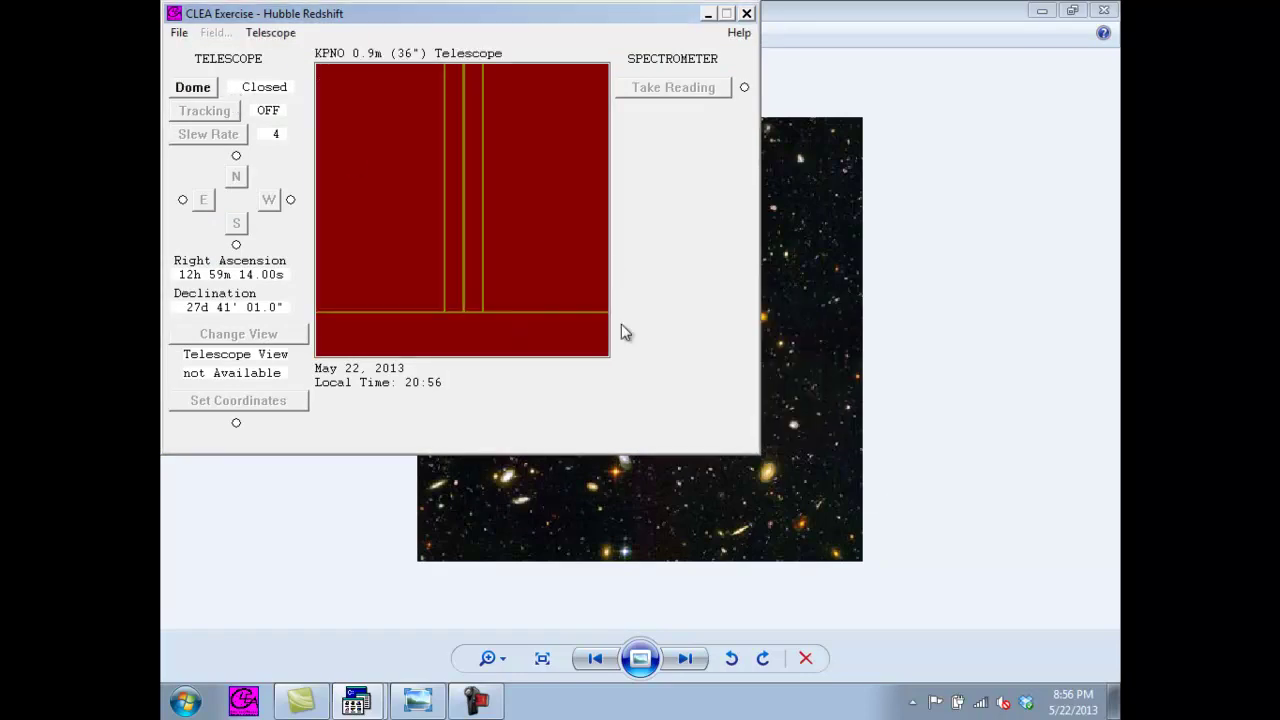
left_click(205, 95)
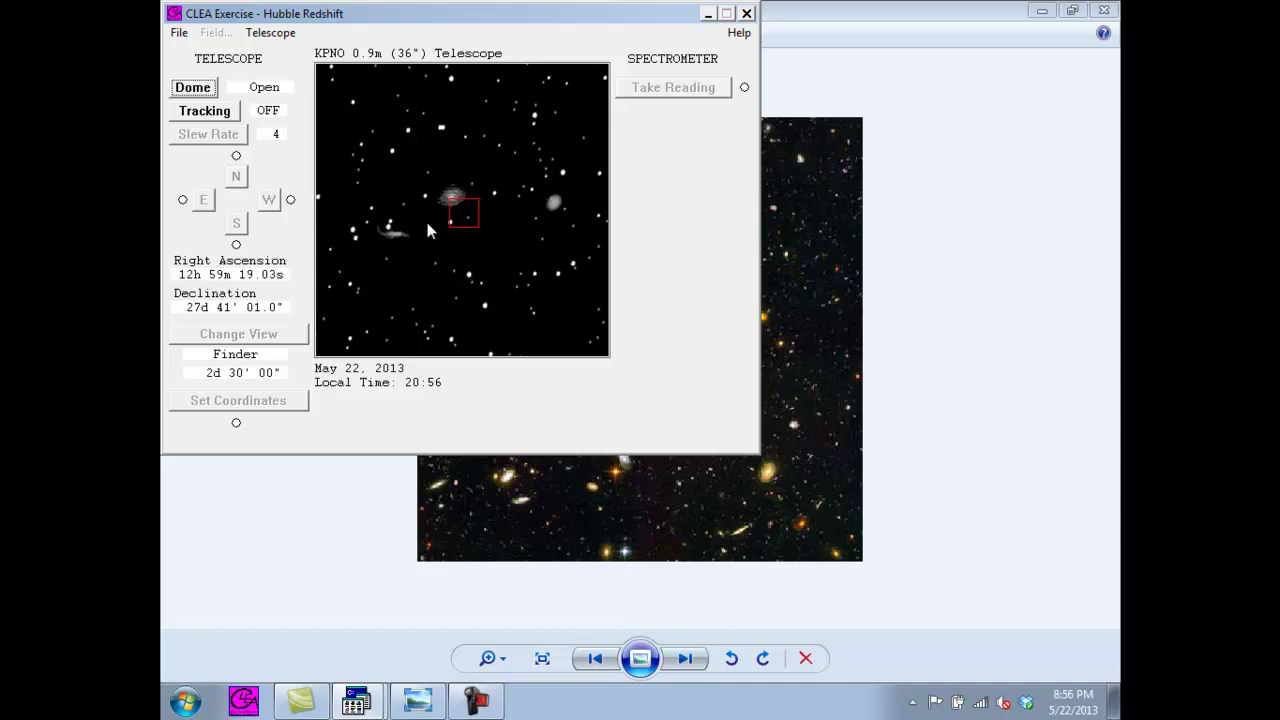
left_click(206, 121)
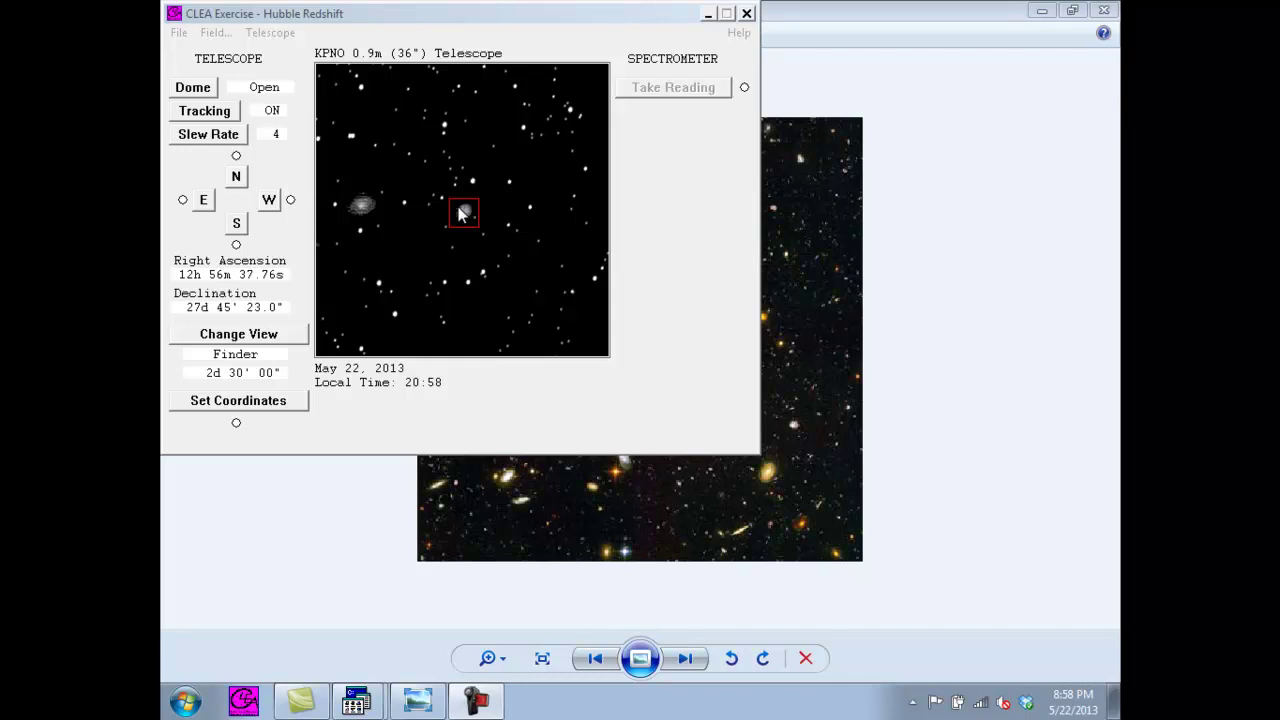
left_click(288, 336)
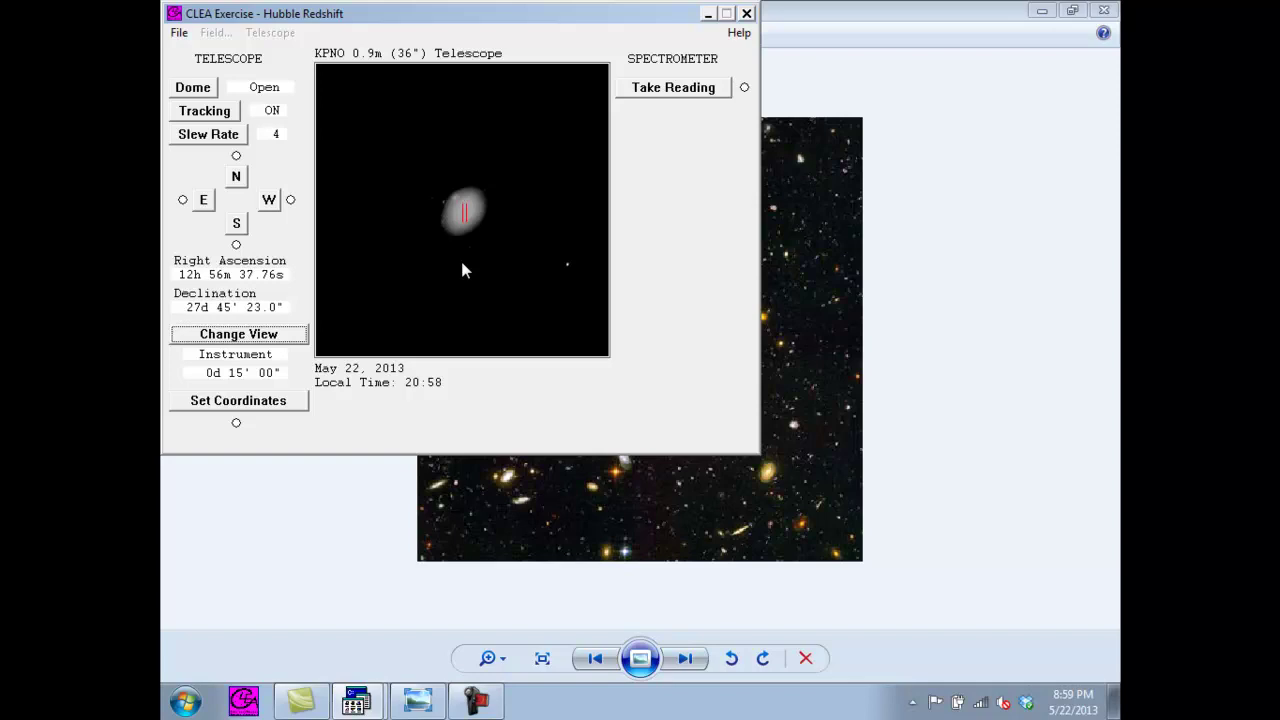
Record the Coma2 galaxy spectrum and mark its first absorption dip at about 4012 Å.
left_click(672, 88)
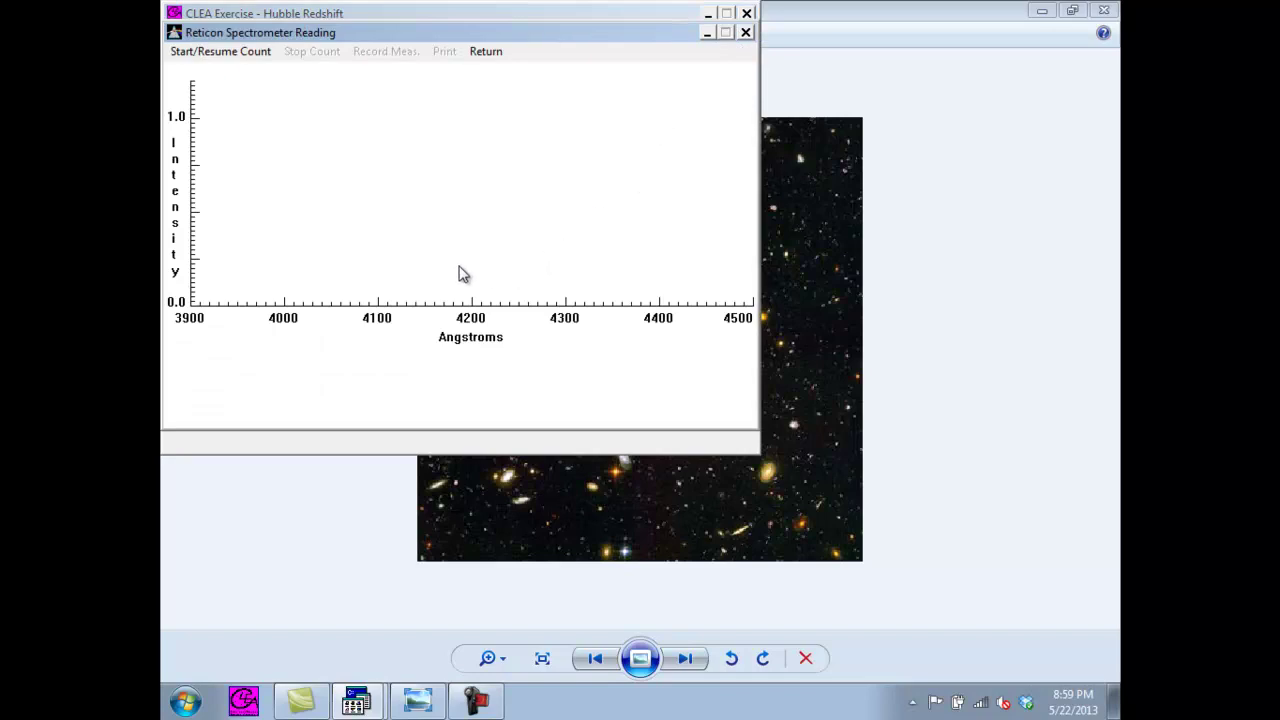
left_click(183, 51)
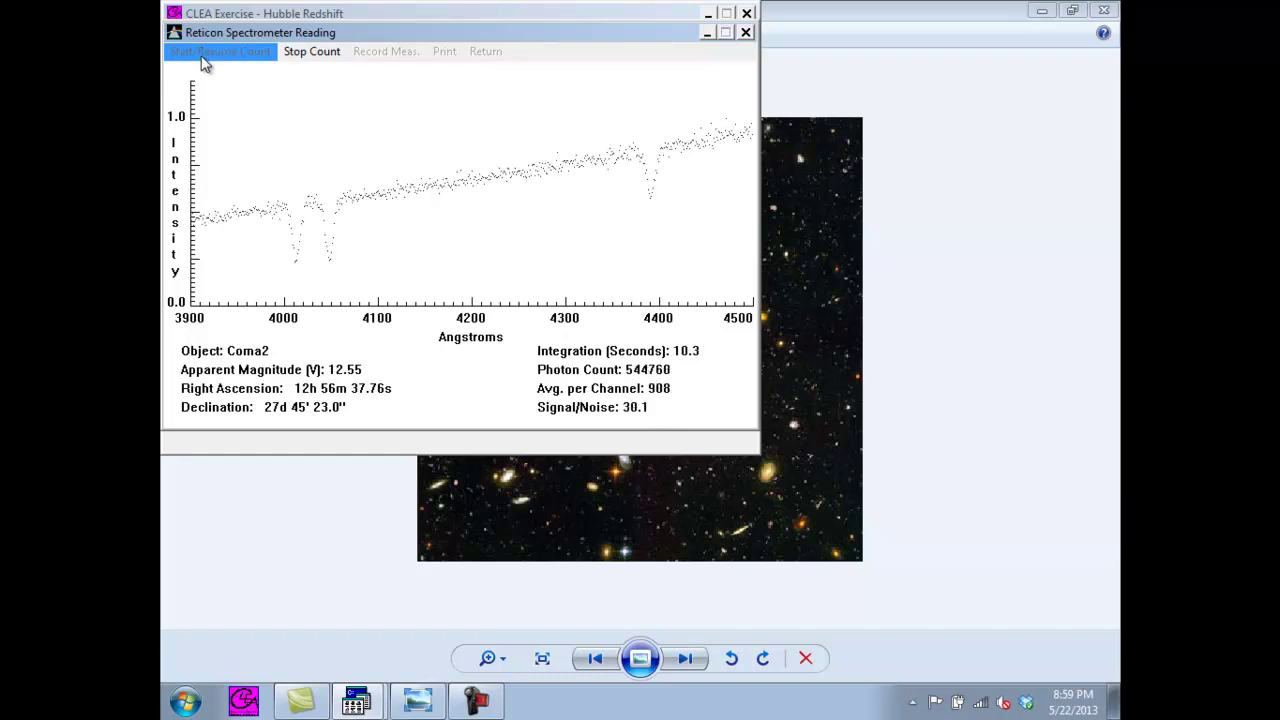
left_click(318, 51)
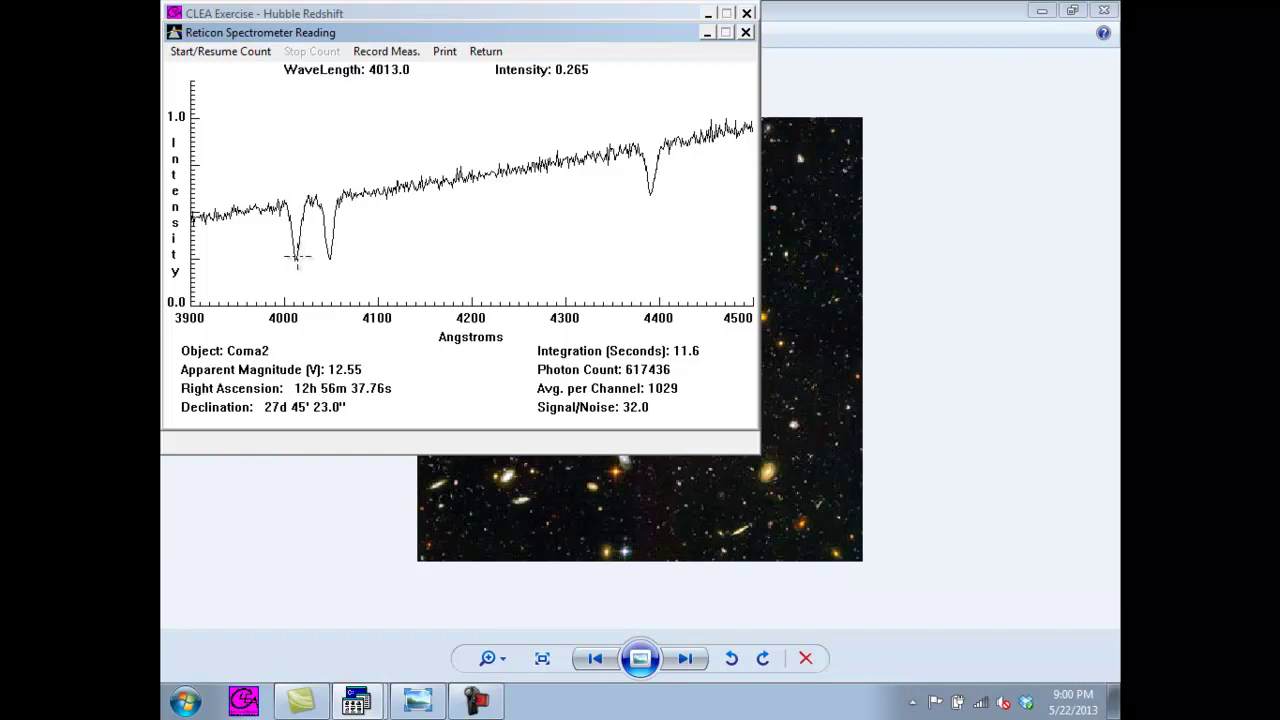
left_click_drag(297, 257, 295, 262)
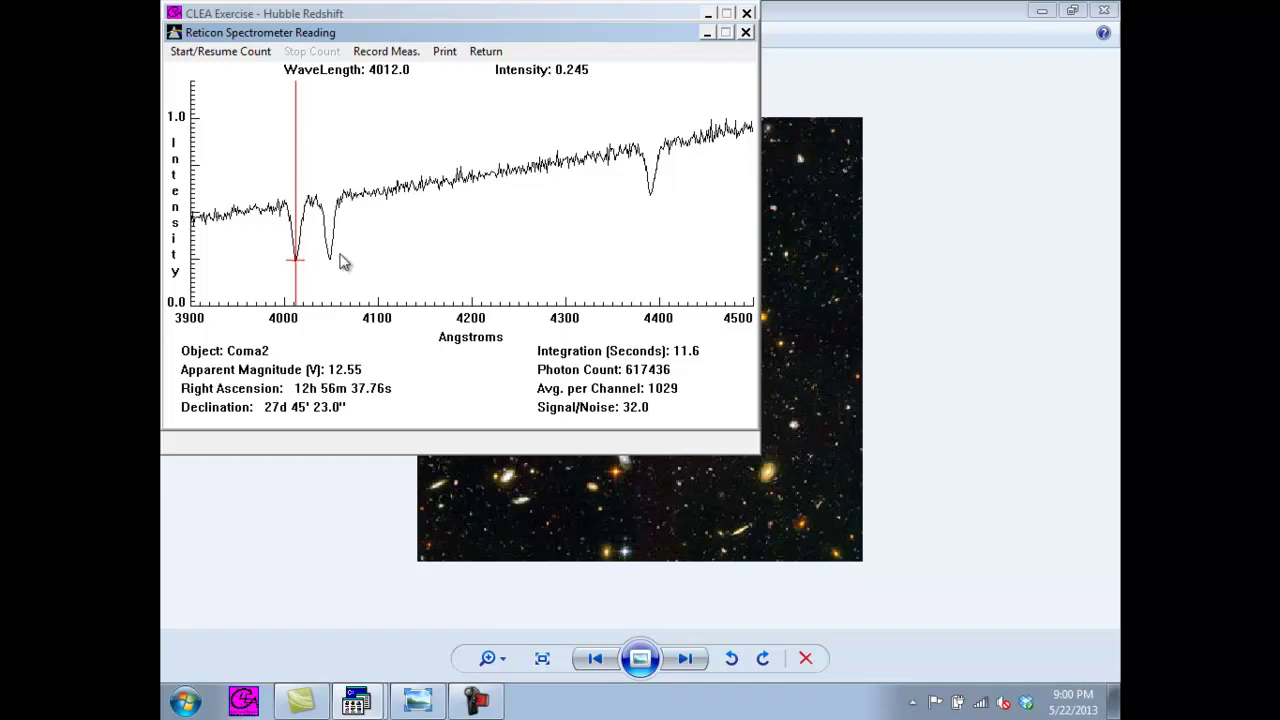
left_click(331, 260)
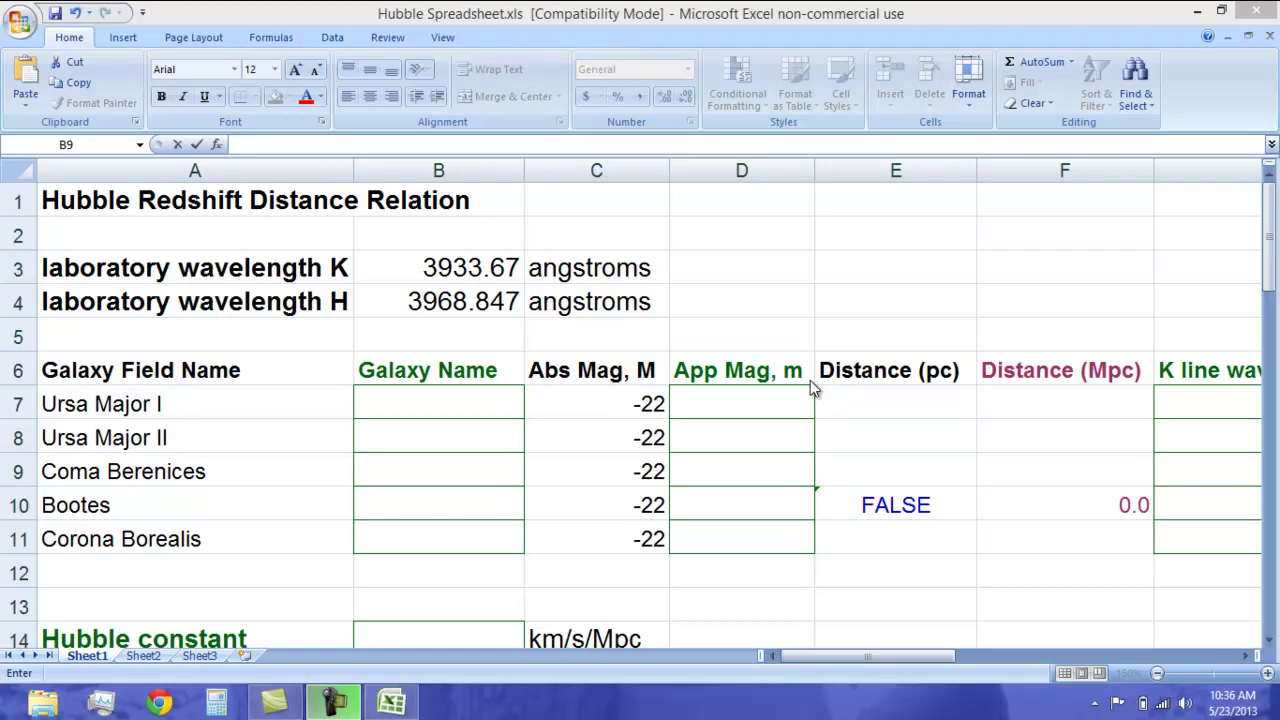
Enter galaxy name 'coma 2' in B9 and apparent magnitude 12.55 in D9.
left_click(427, 474)
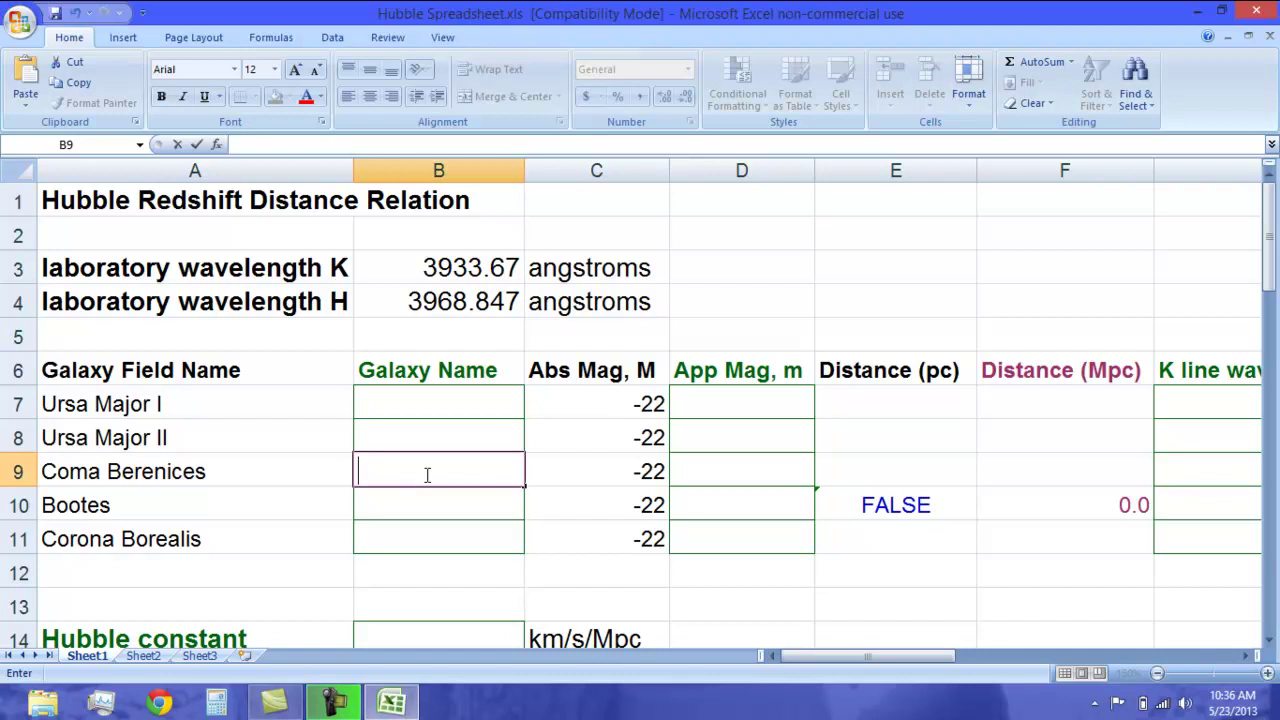
type("coma 2")
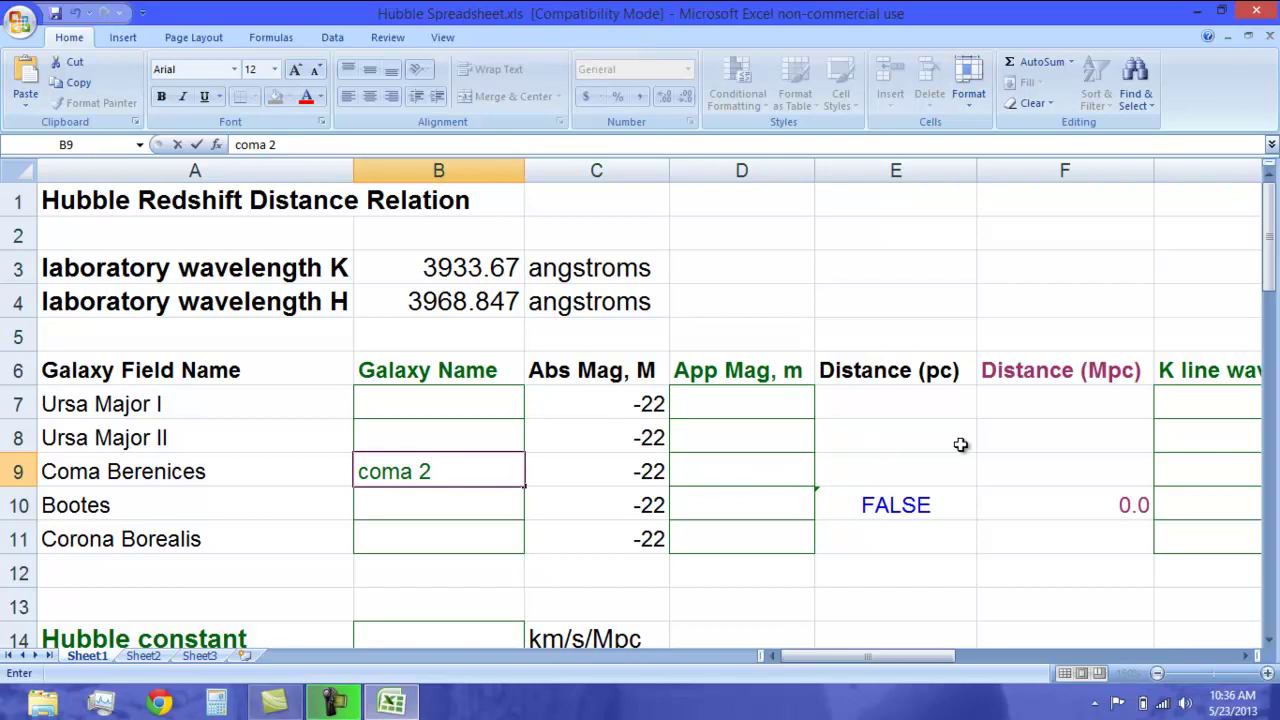
left_click(772, 470)
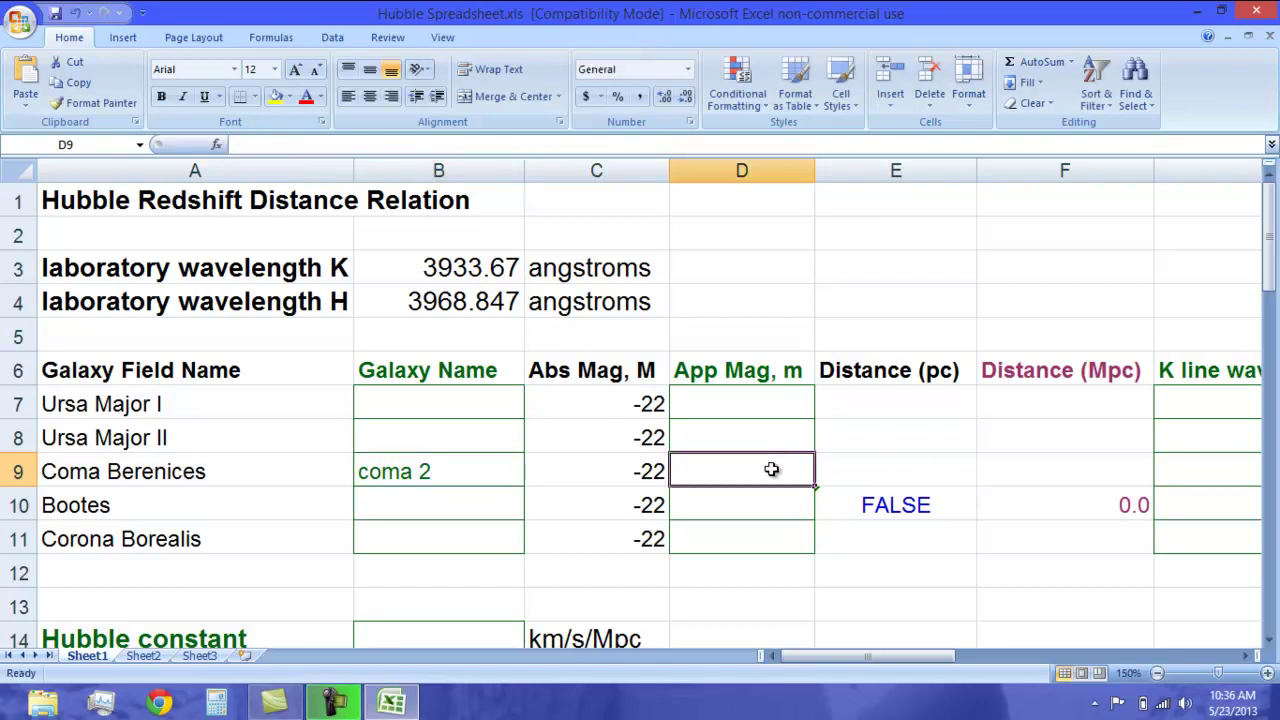
type("12.55")
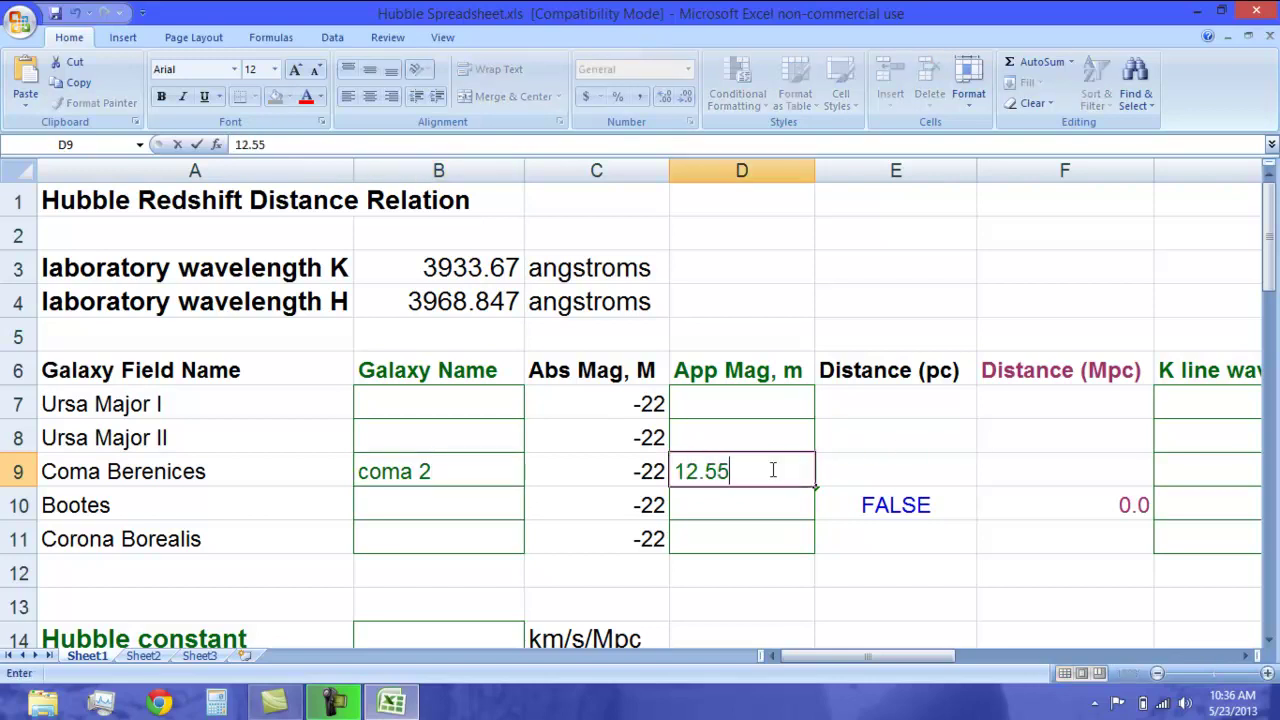
key("Return")
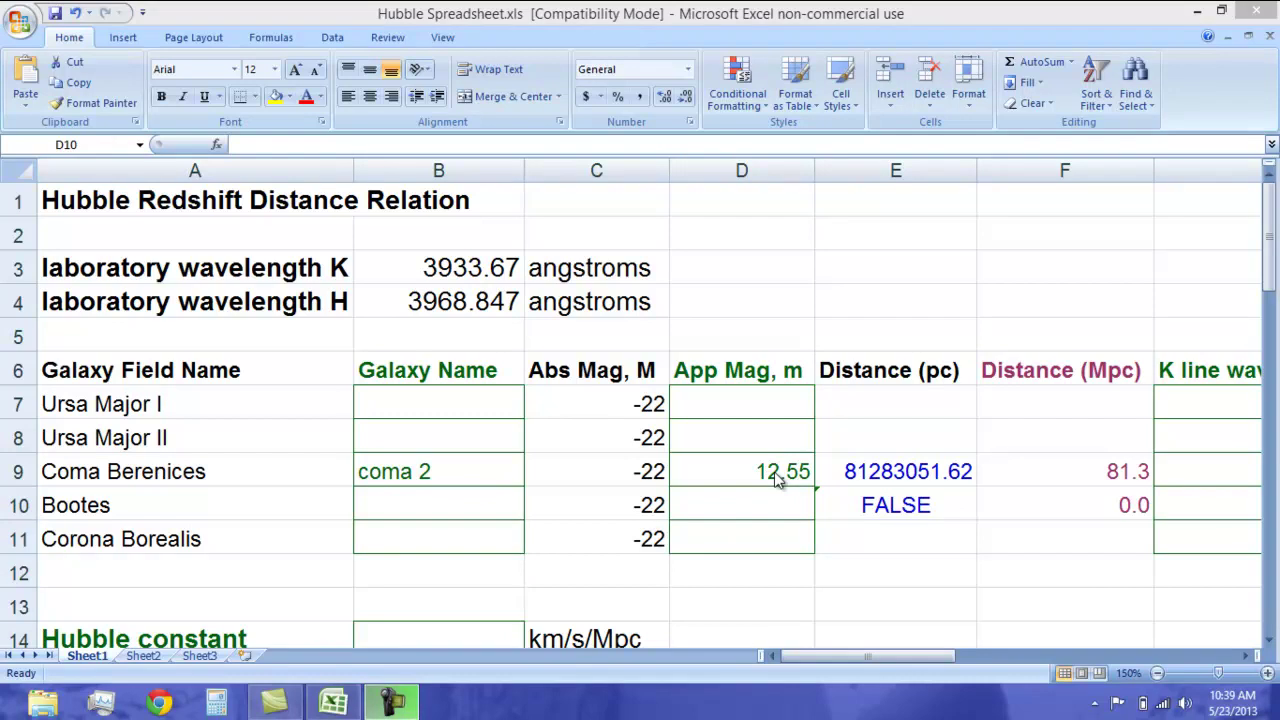
Enter K line wavelength 4010 in G9 and H line wavelength 4050 in H9.
left_click(1238, 473)
type("410")
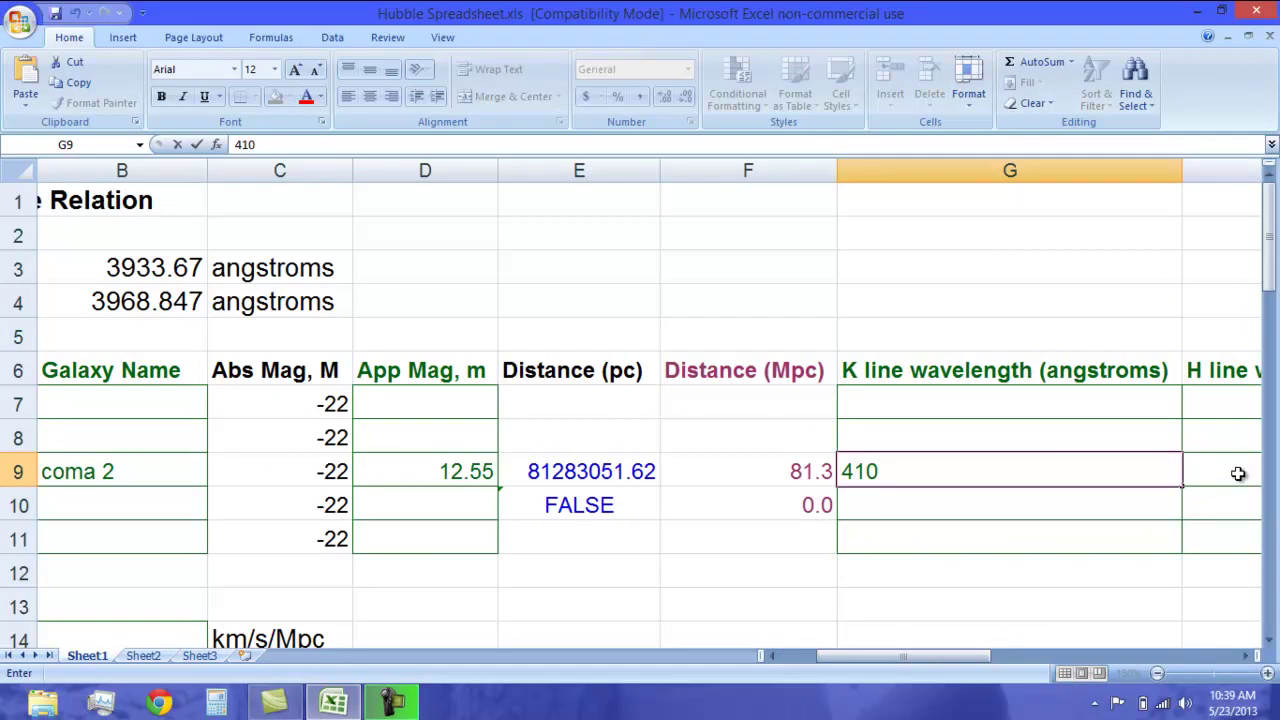
key("BackSpace")
key("BackSpace")
type("010")
key("Return")
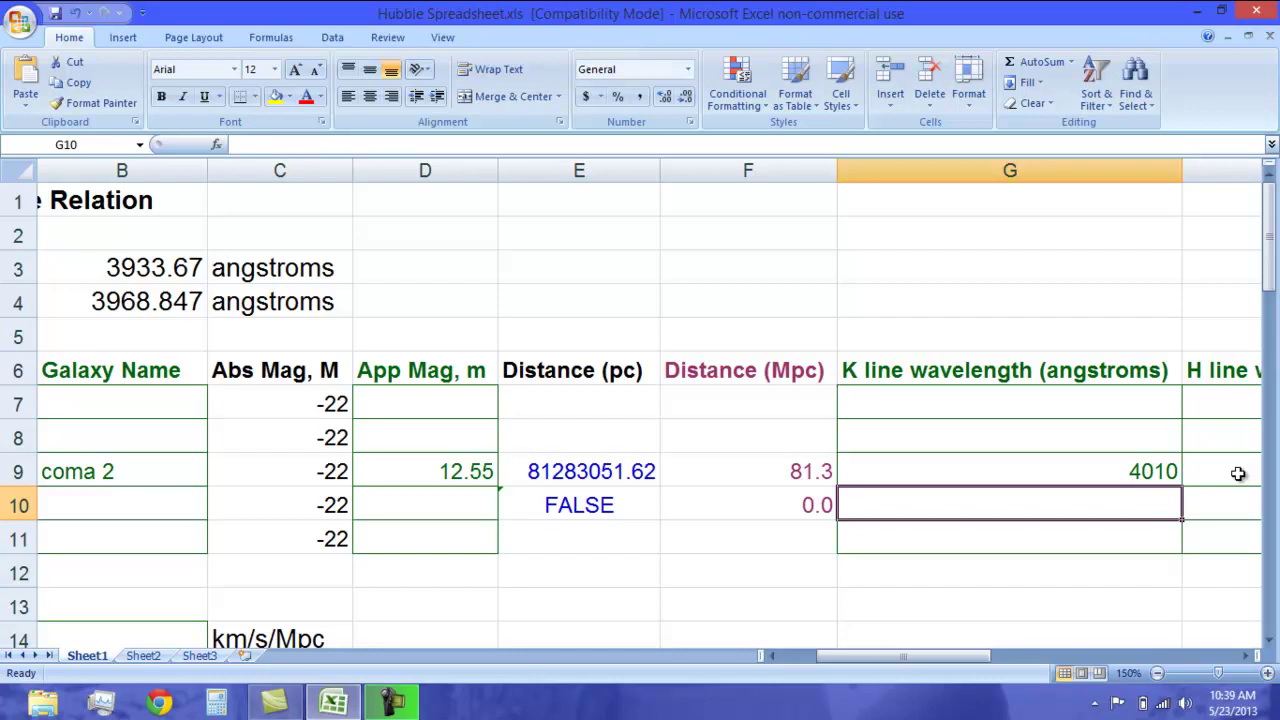
left_click(1238, 473)
type("4")
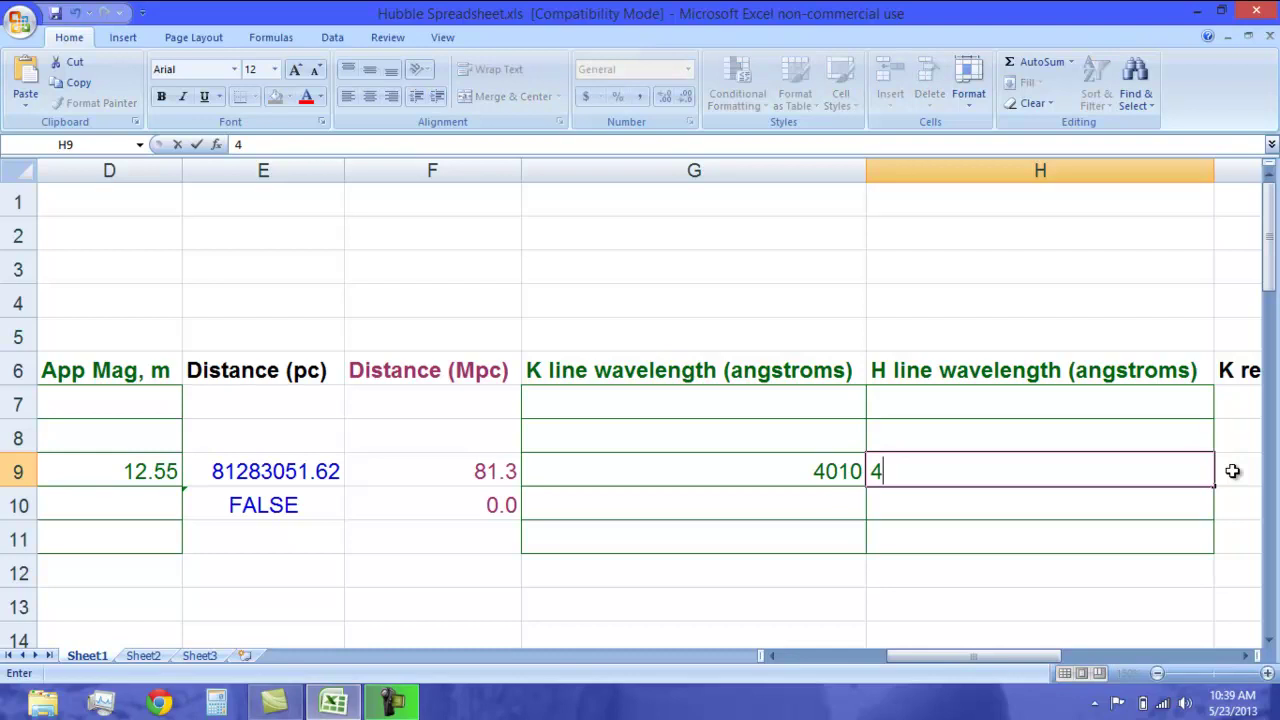
type("050")
key("Return")
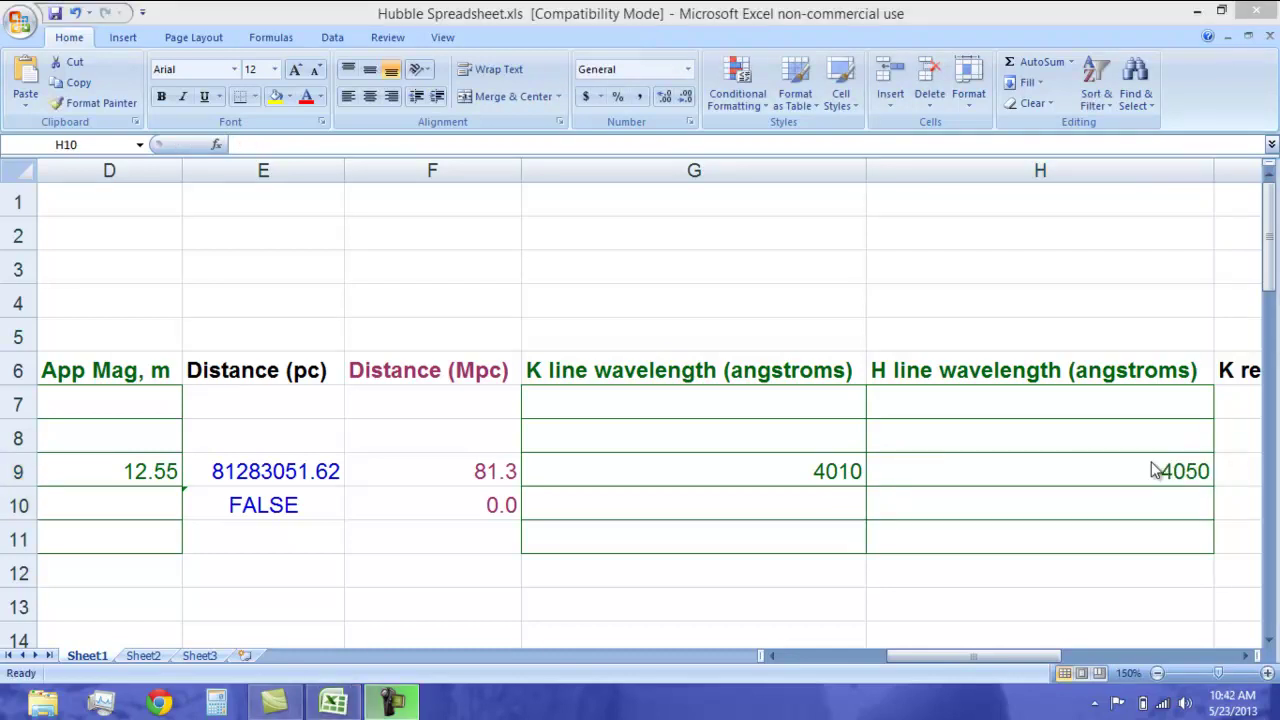
Scroll right to columns I–M showing redshifts 76.33 and 81.153 and average velocity 5861 km/s.
left_click_drag(1036, 656, 1092, 657)
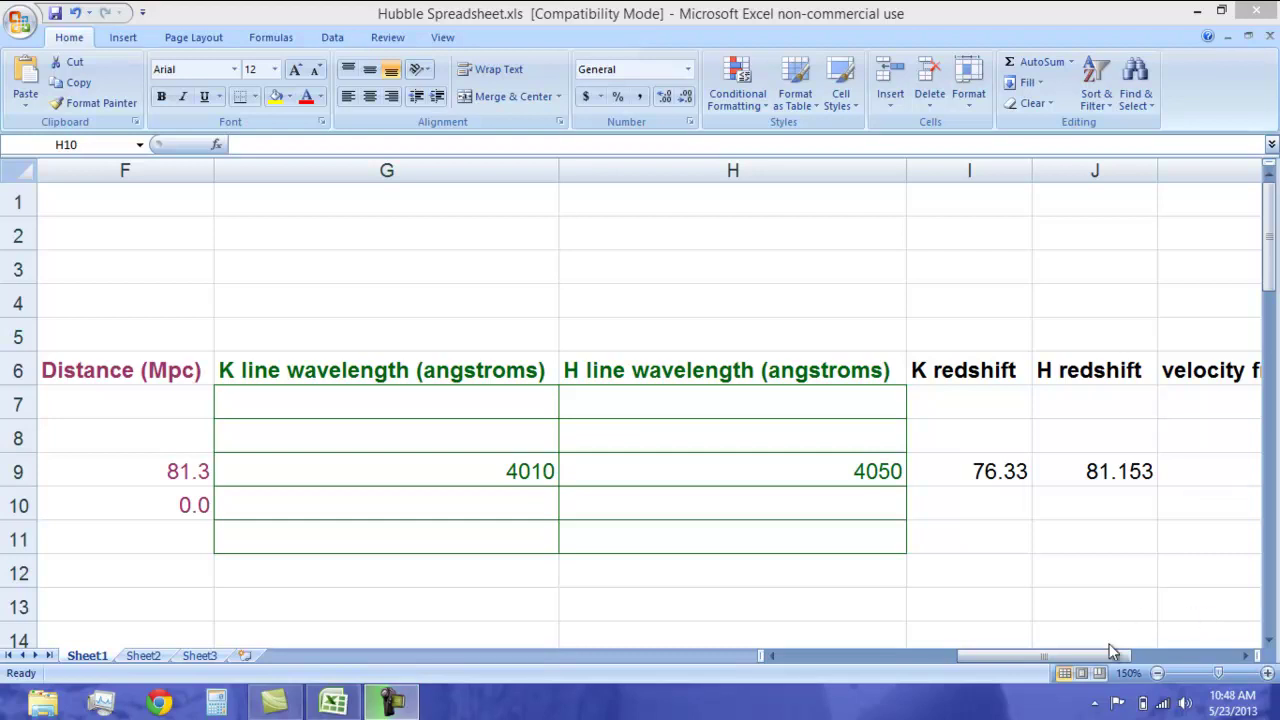
left_click(1108, 662)
left_click_drag(1108, 667, 1190, 658)
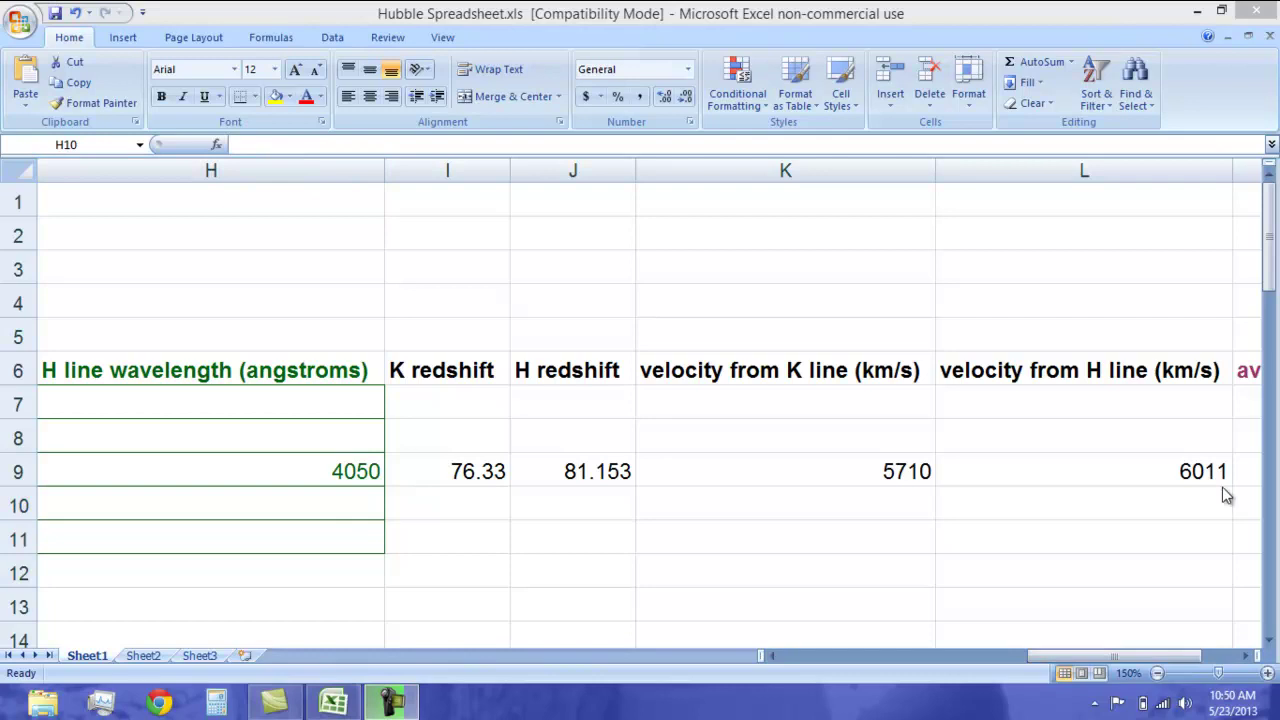
left_click(1176, 657)
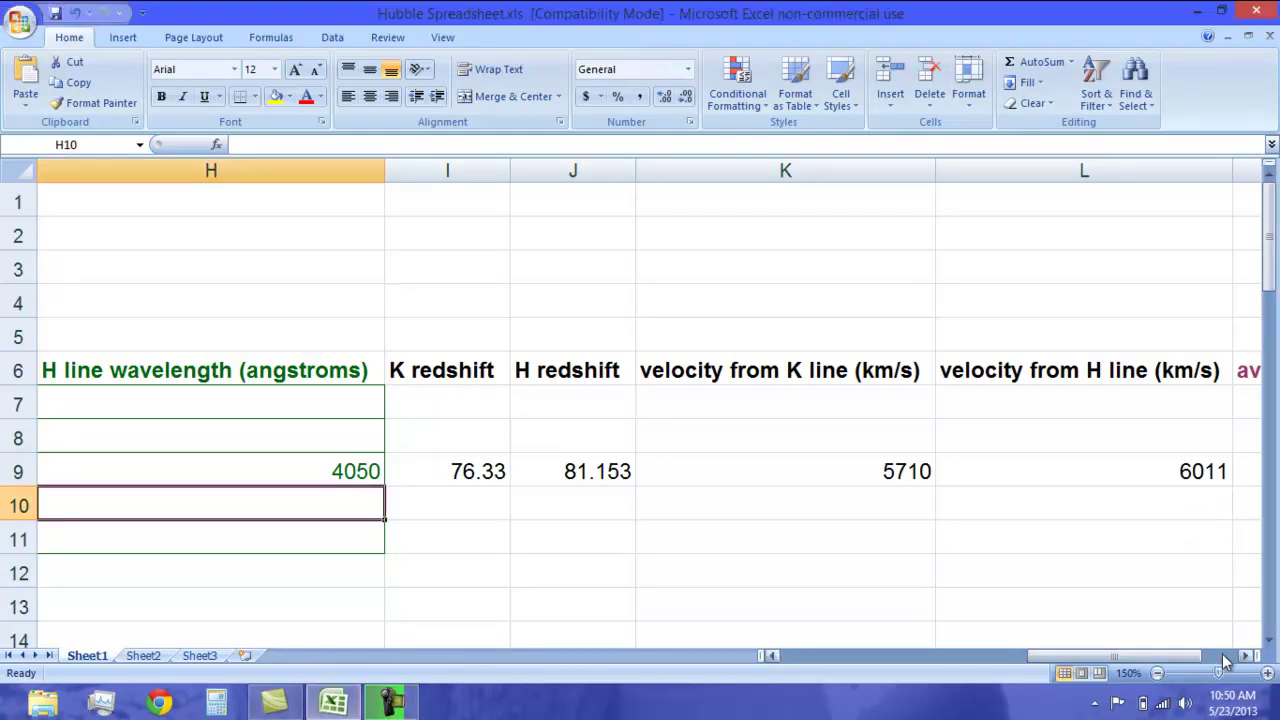
left_click_drag(1196, 657, 1252, 660)
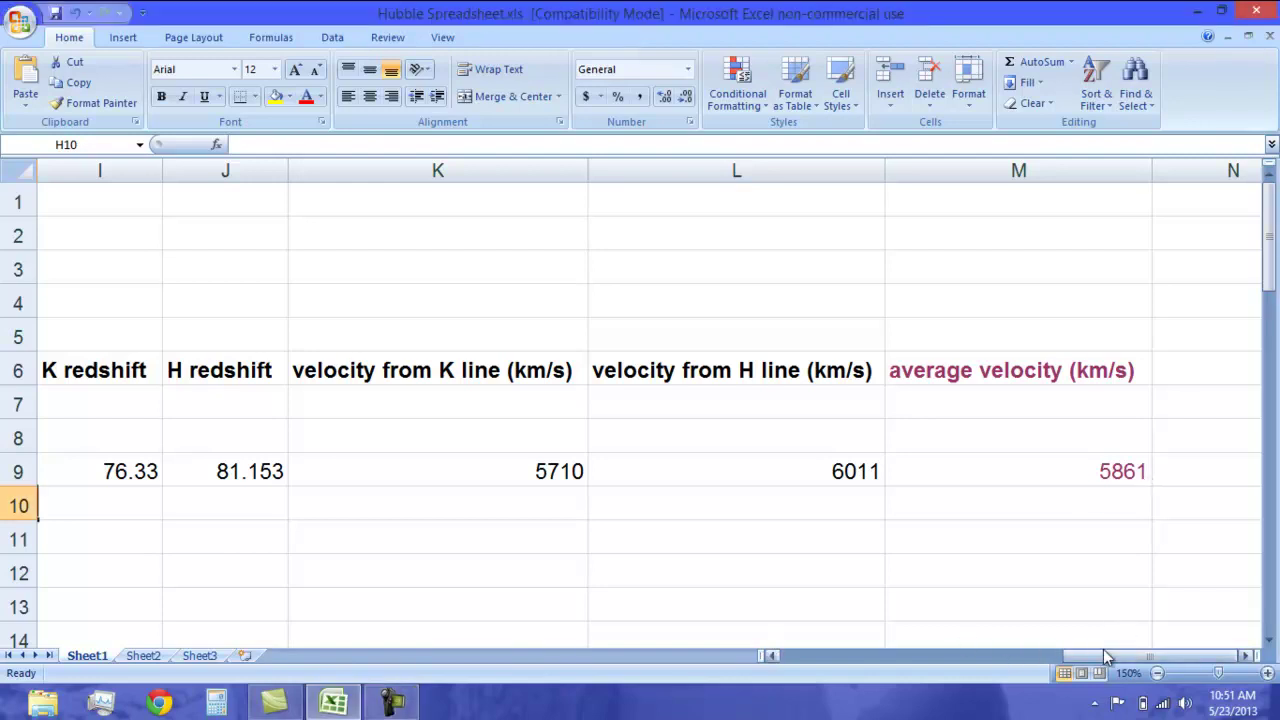
Scroll back to column A and down to the speed-versus-distance chart with trendline y = 586.09x.
left_click_drag(1103, 652, 790, 659)
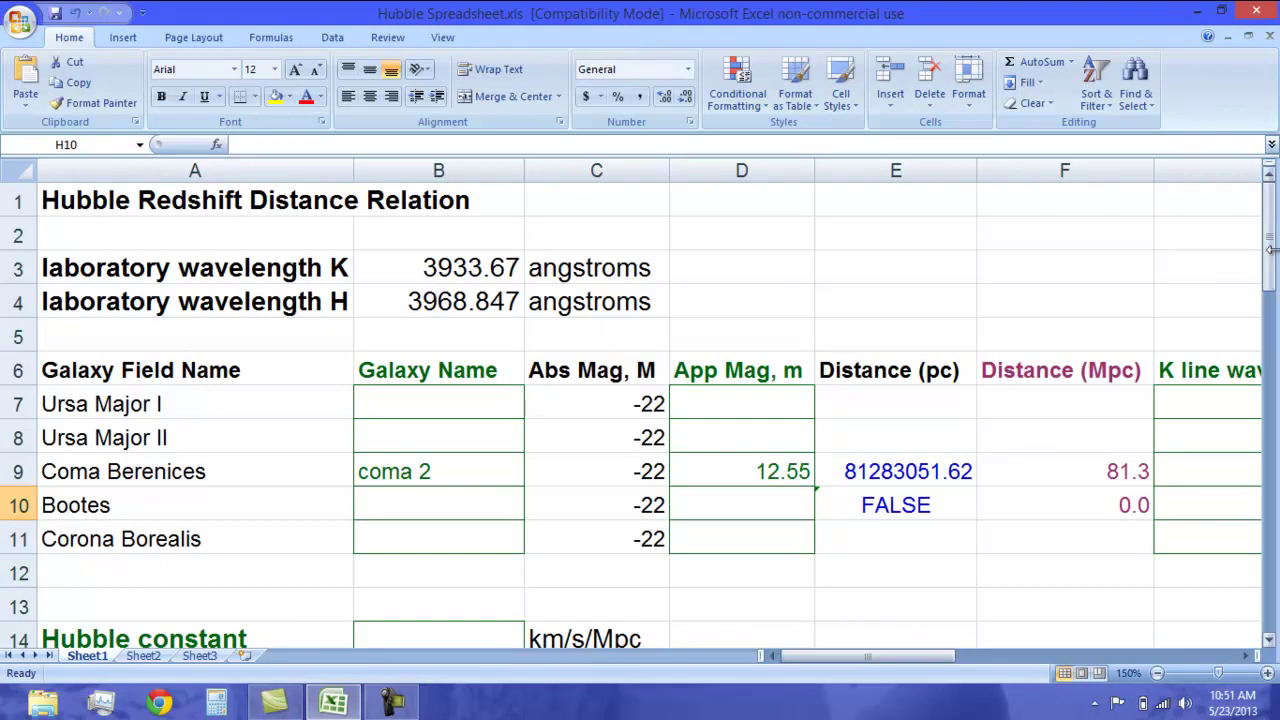
left_click_drag(1268, 258, 1272, 460)
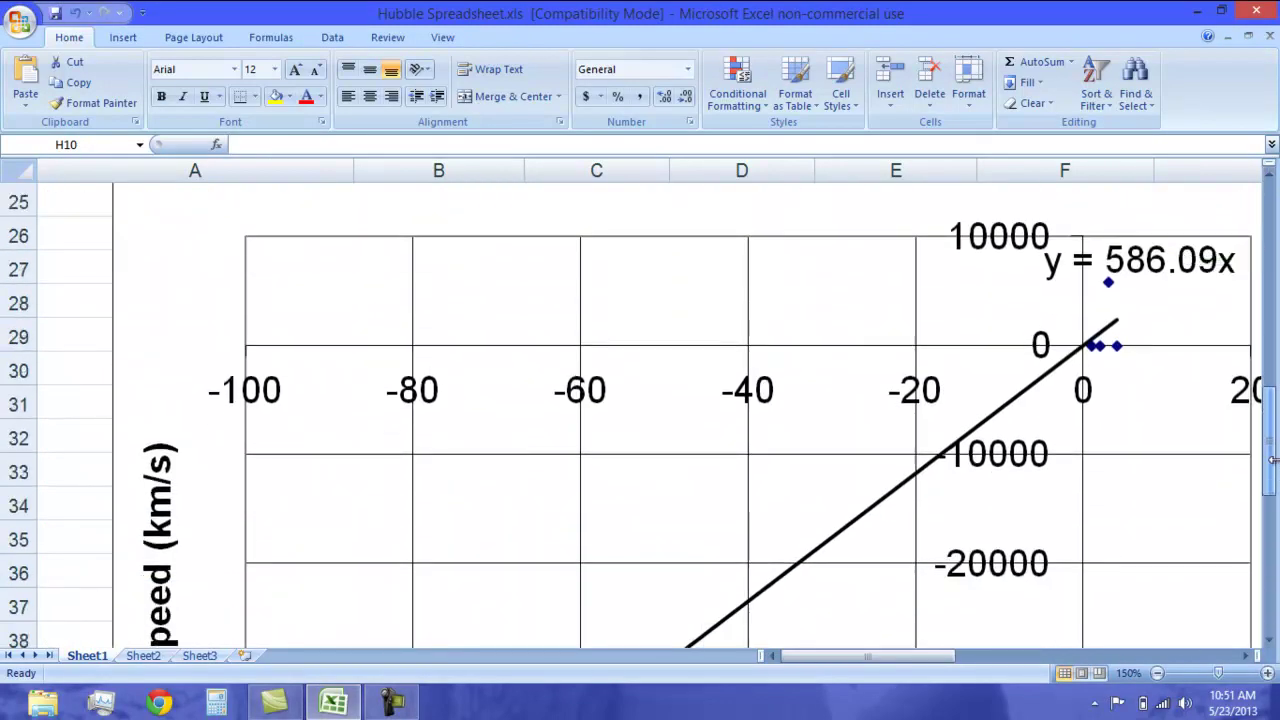